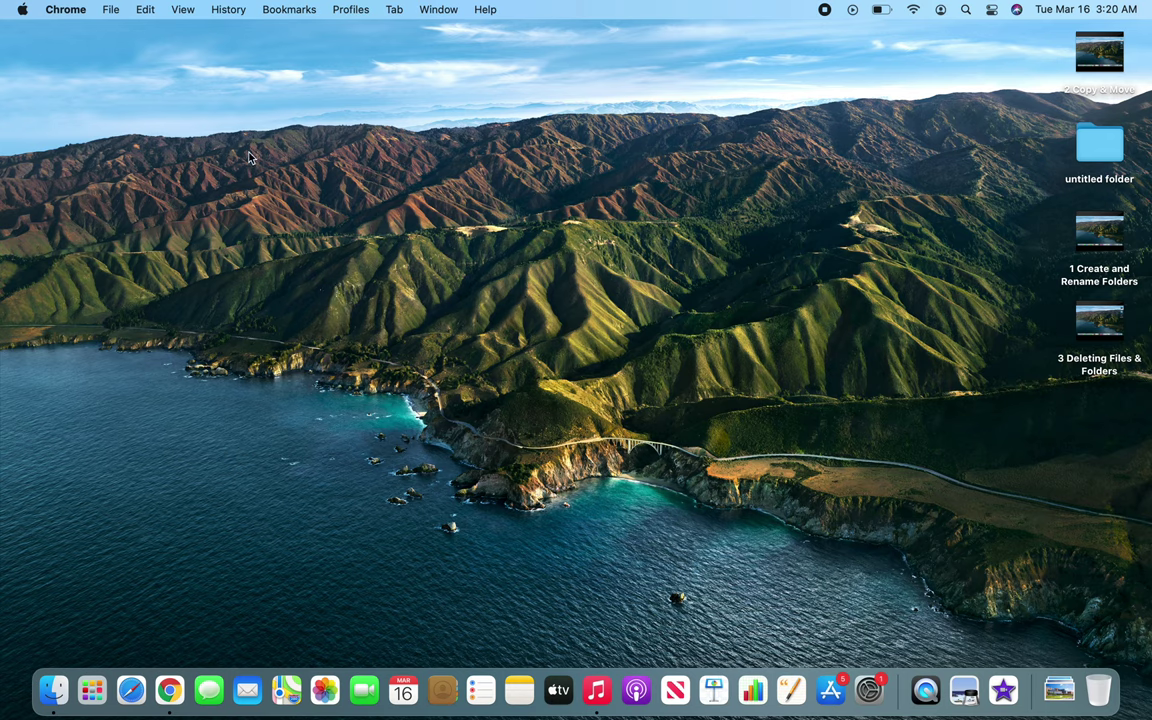
Open Chrome's settings window from its menu, then close it.
left_click(111, 12)
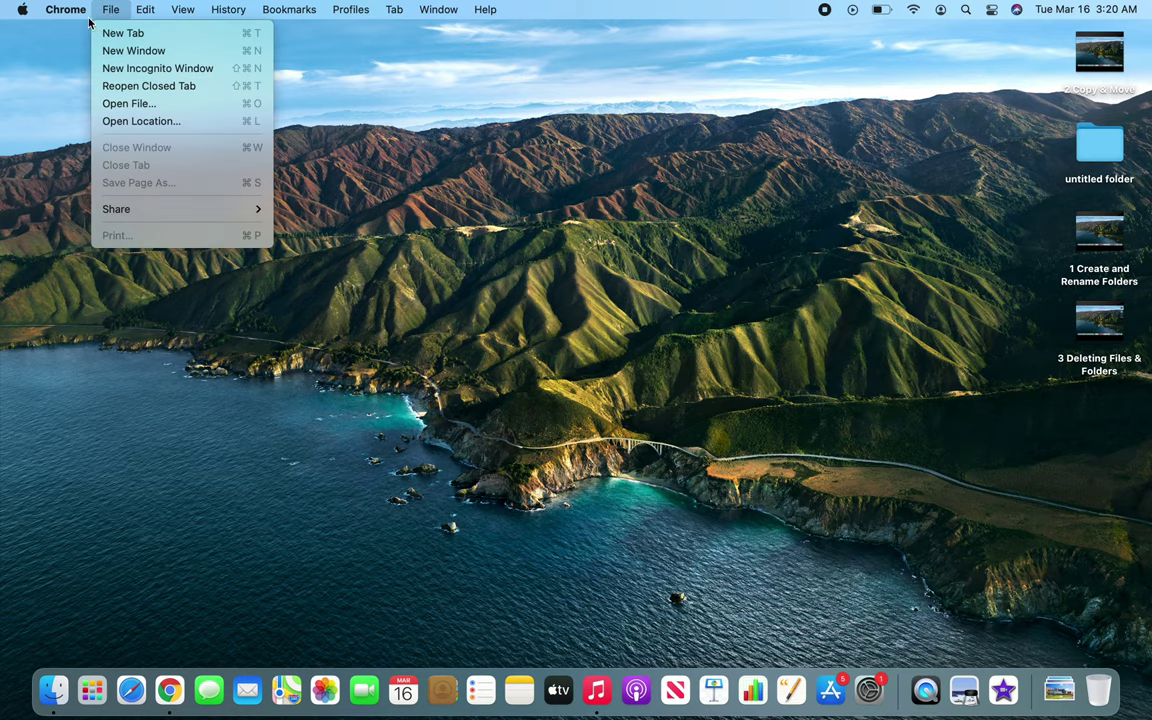
left_click(38, 60)
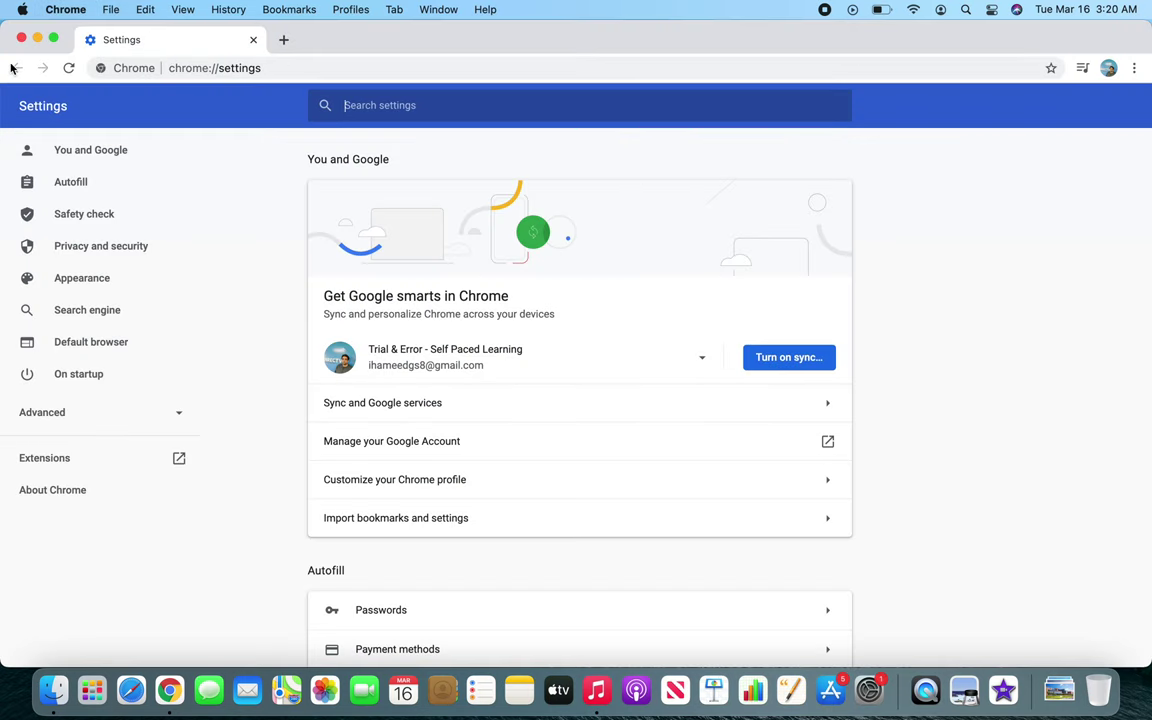
left_click(21, 38)
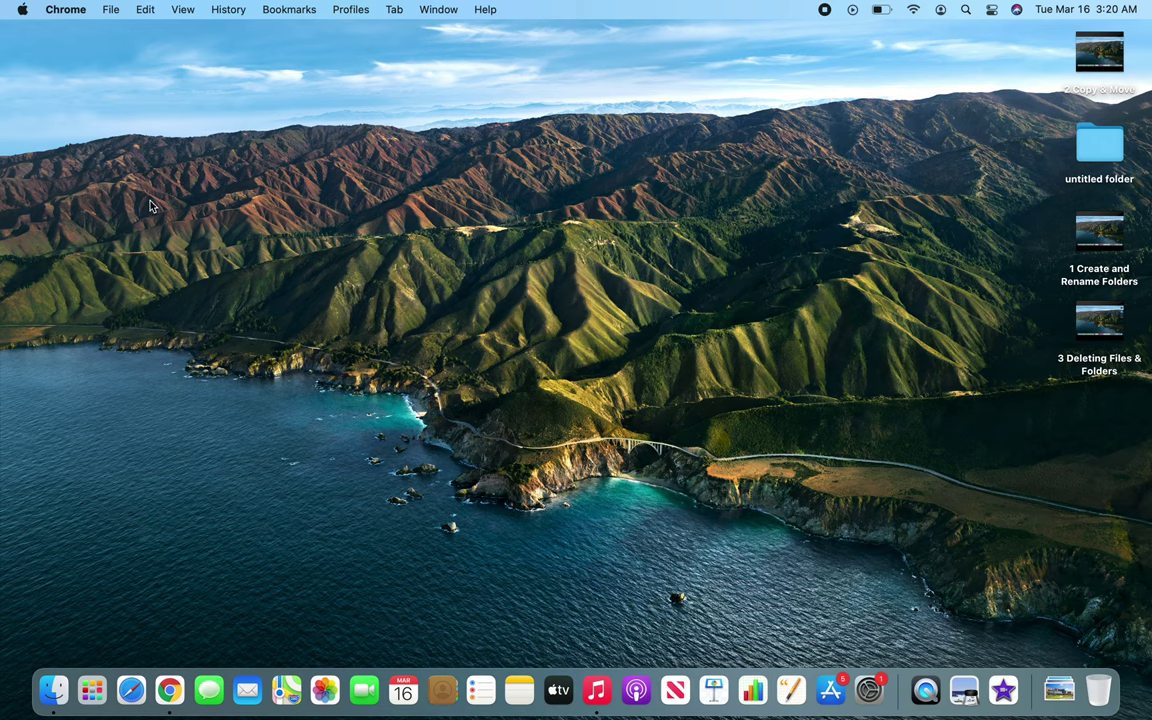
left_click(111, 10)
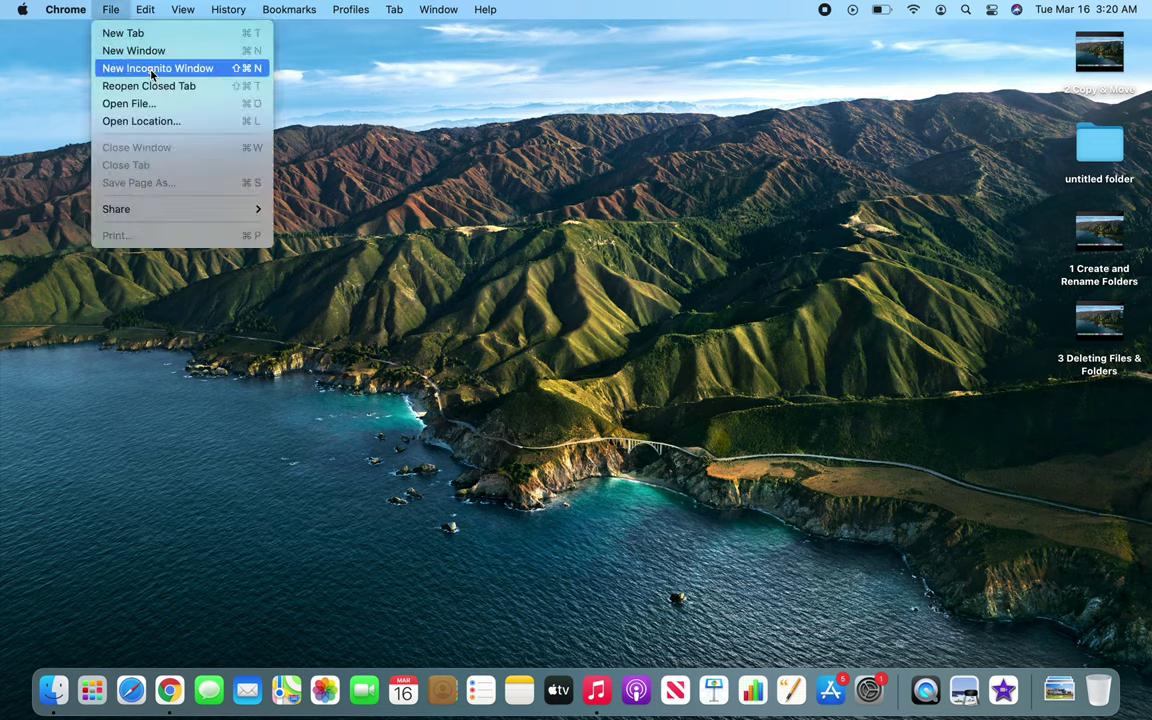
Open a new Finder window on Downloads and preview 068t000000FiBoUAAV.jpeg.
left_click(48, 108)
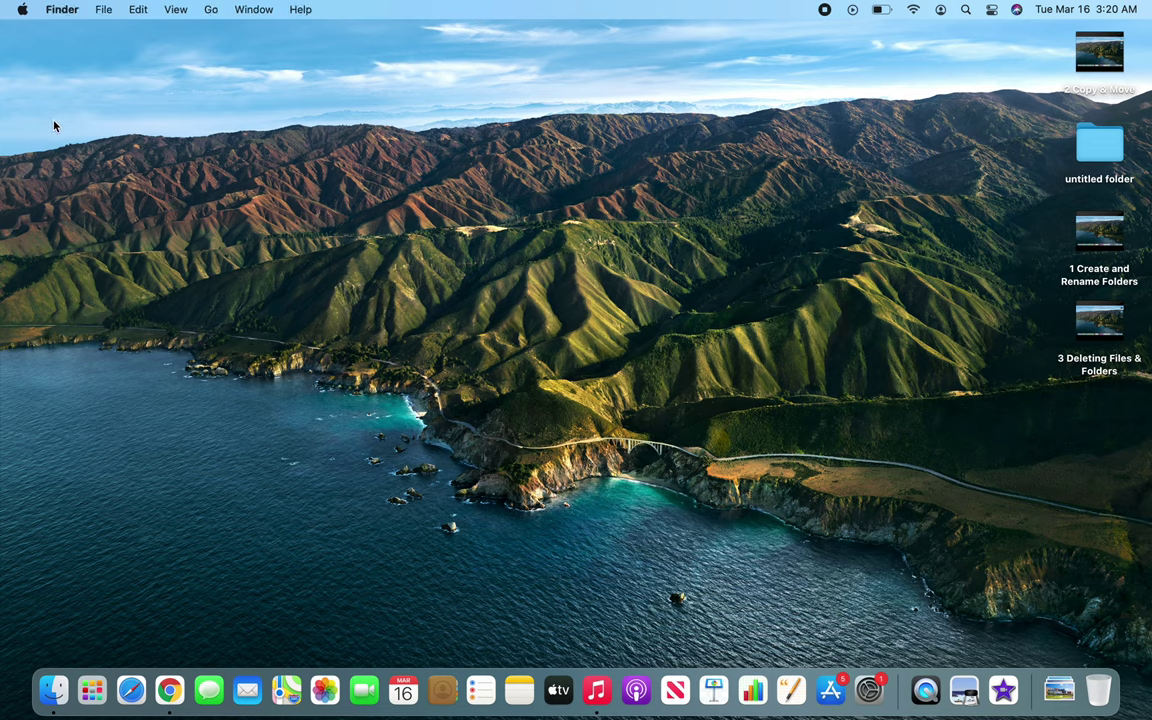
left_click(103, 9)
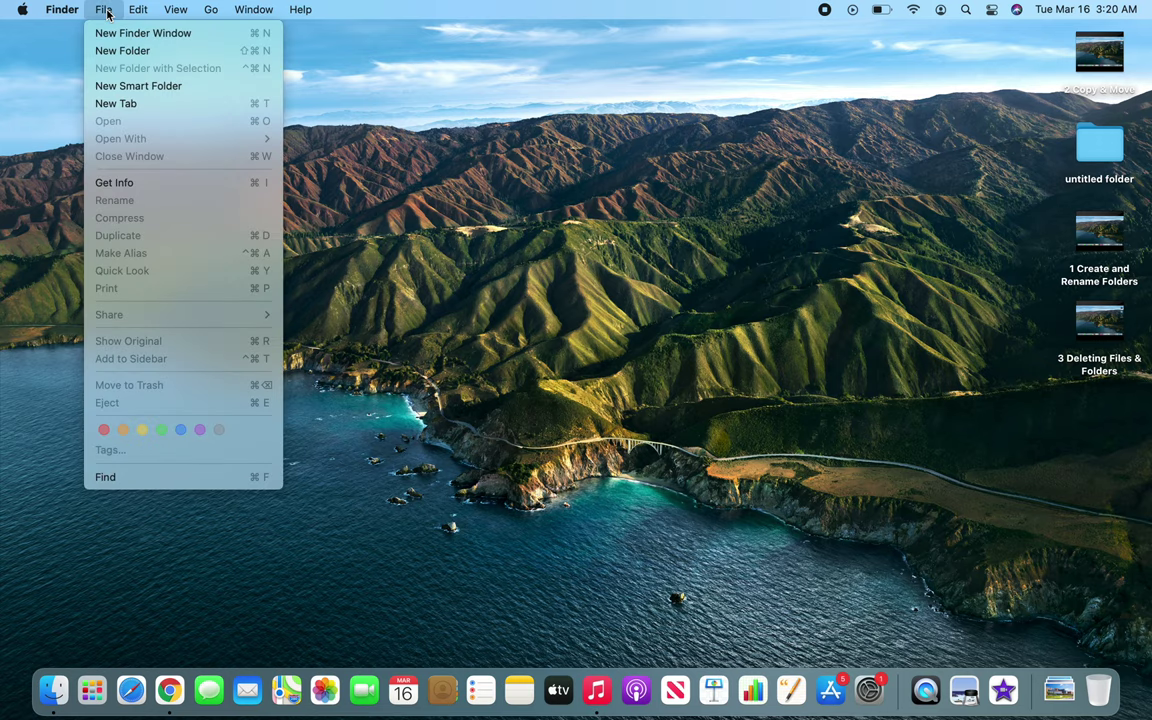
left_click(112, 33)
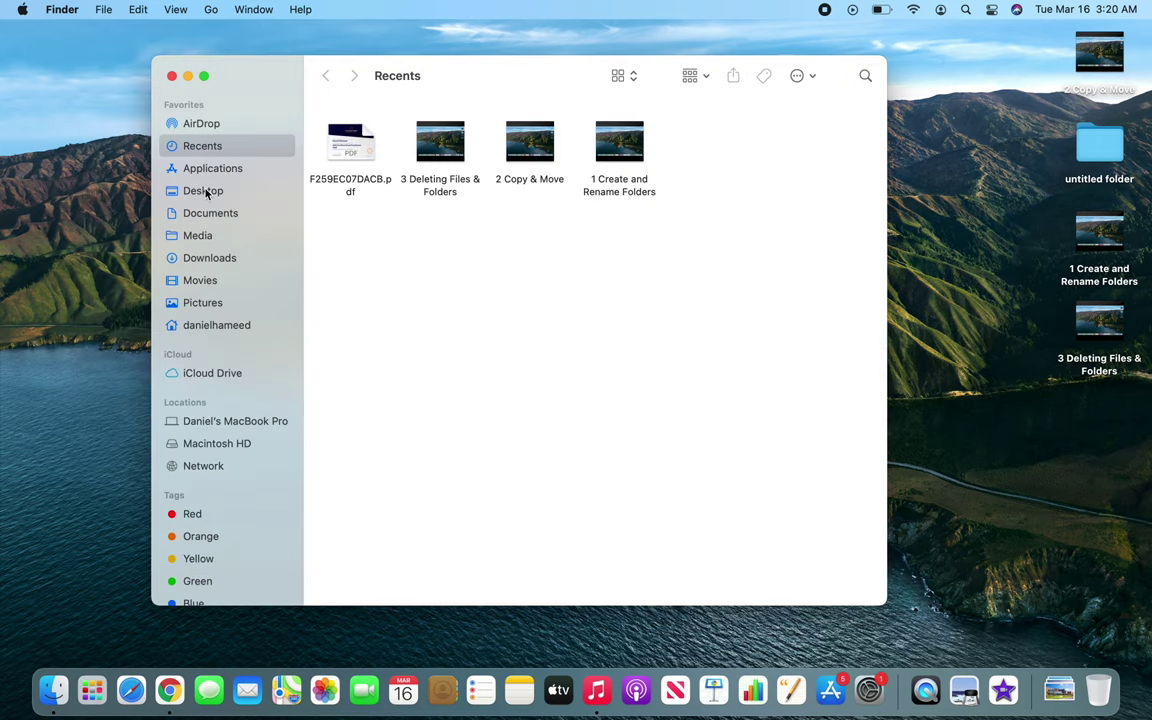
left_click(190, 258)
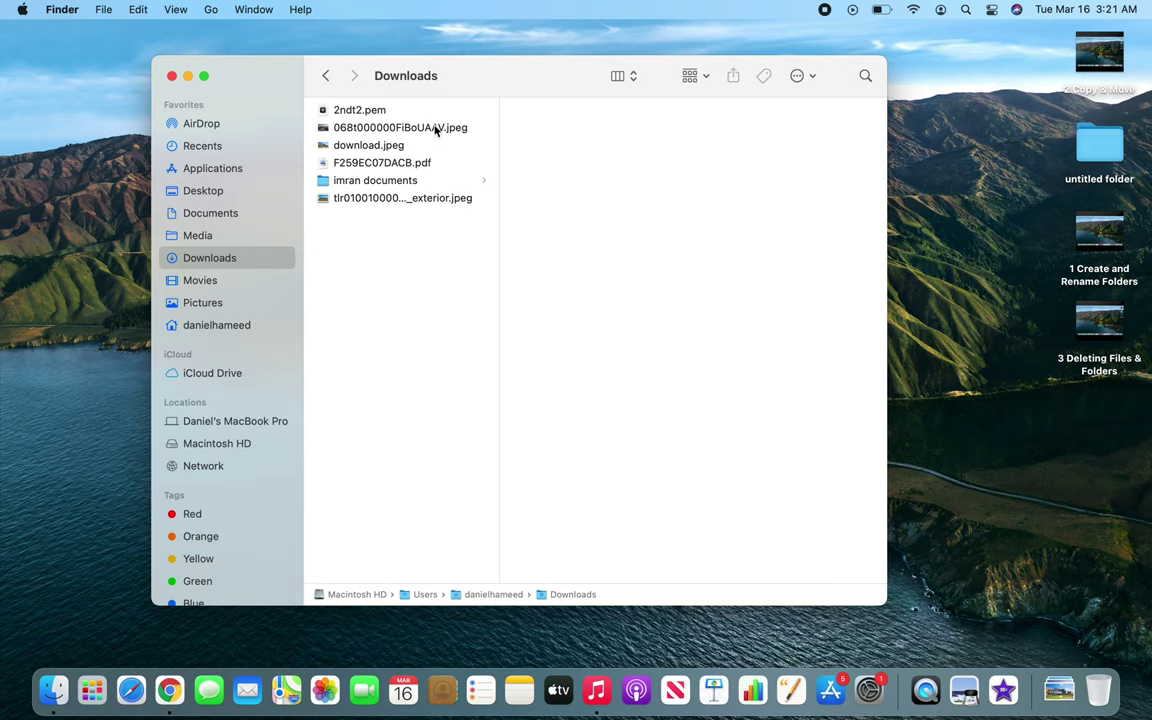
left_click(436, 128)
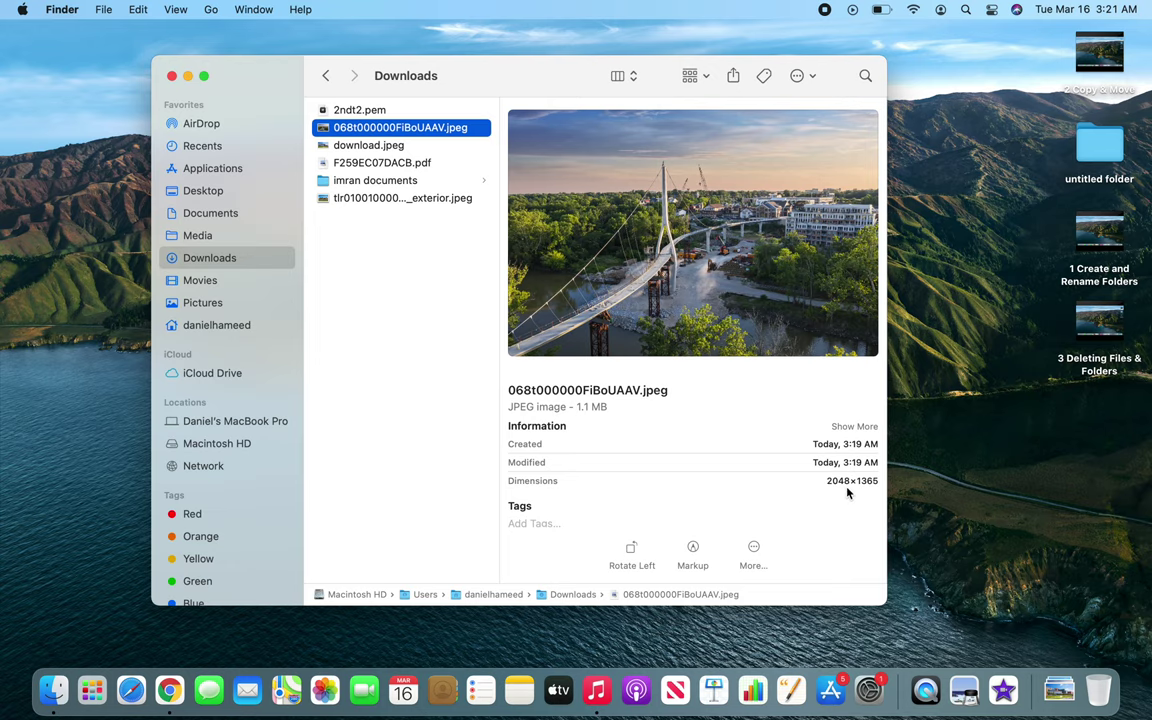
Check the image's More… actions list, then preview download.jpeg with expanded details.
left_click(754, 549)
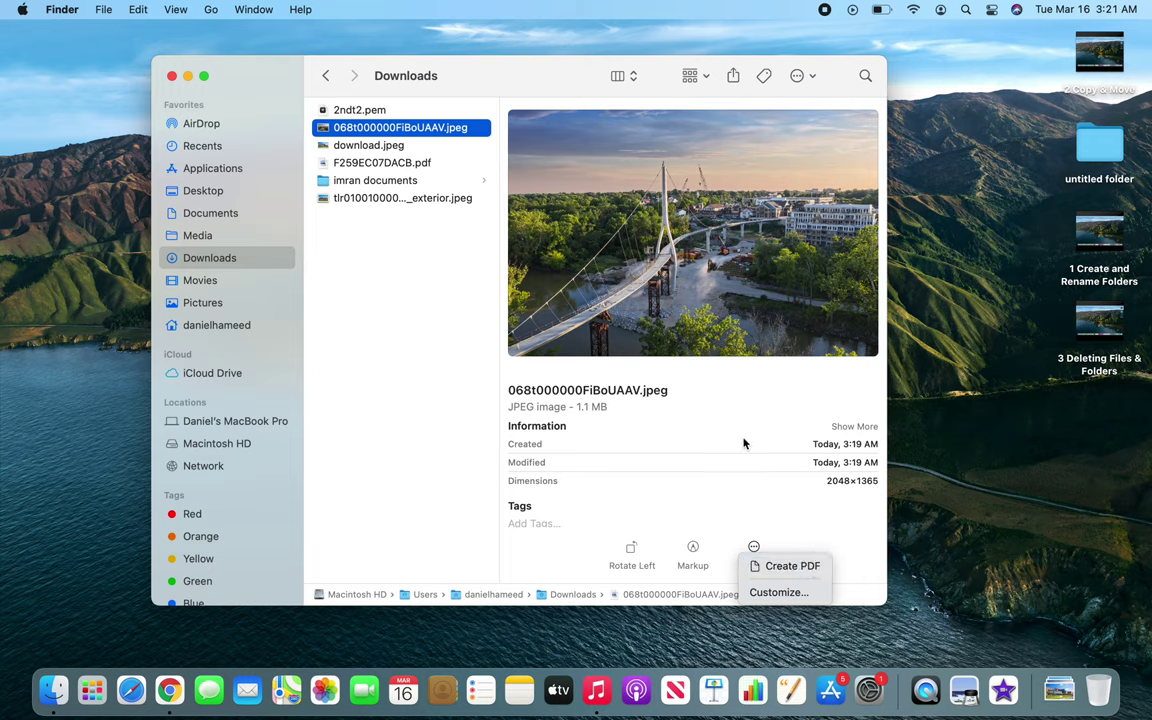
left_click(388, 148)
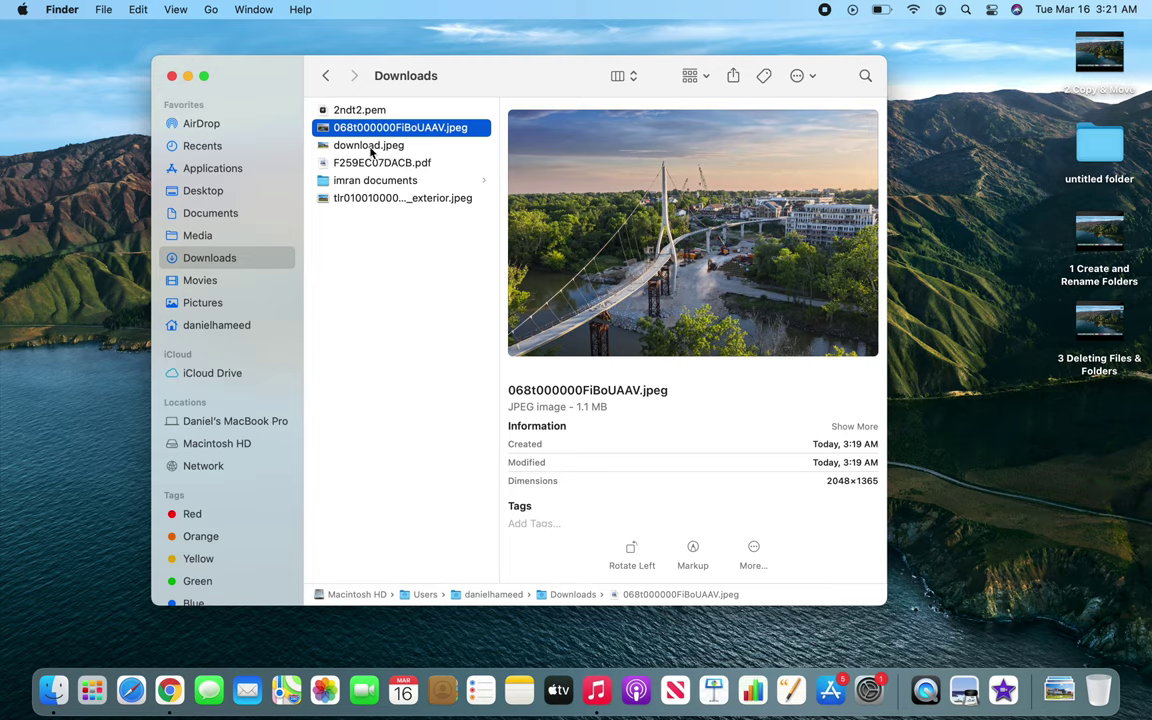
left_click(322, 147)
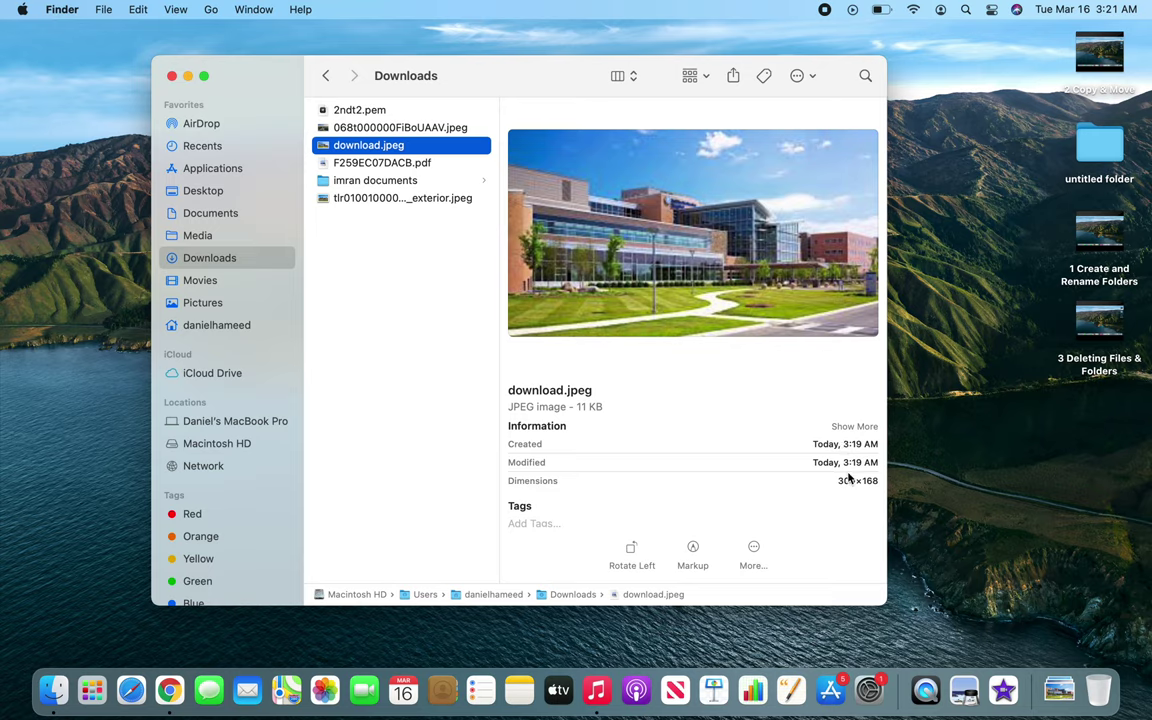
left_click(852, 427)
Preview the house exterior JPEG with its expanded details, and check its More… list.
left_click(329, 200)
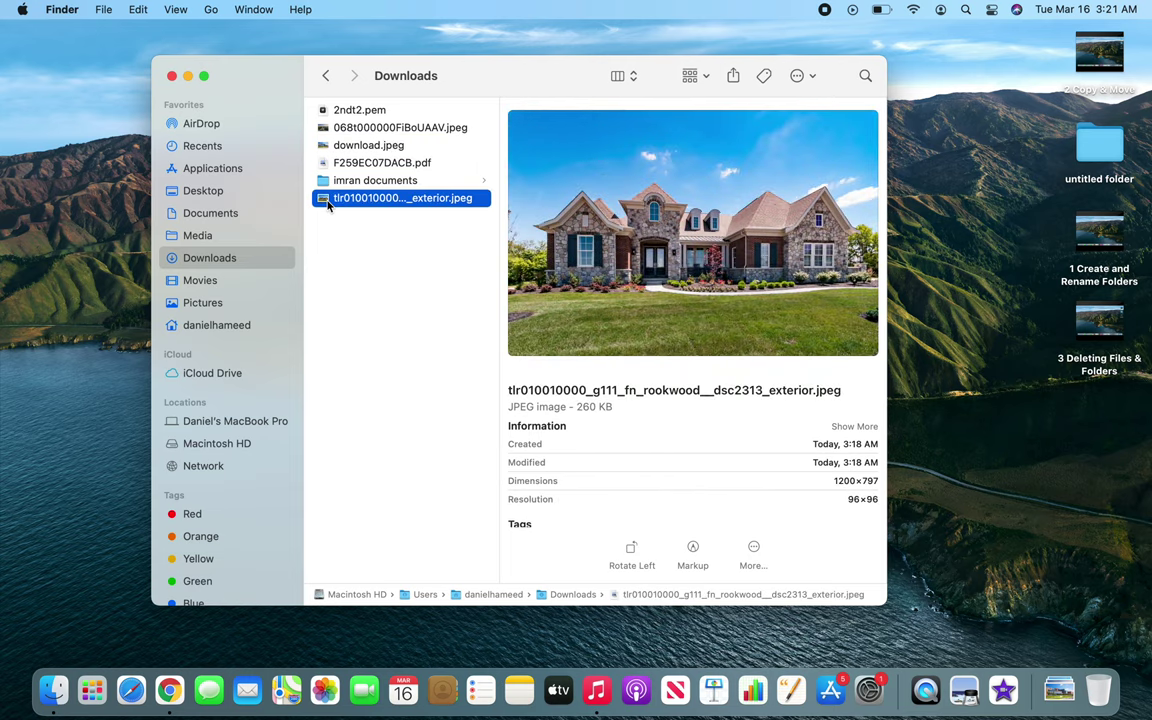
left_click(849, 427)
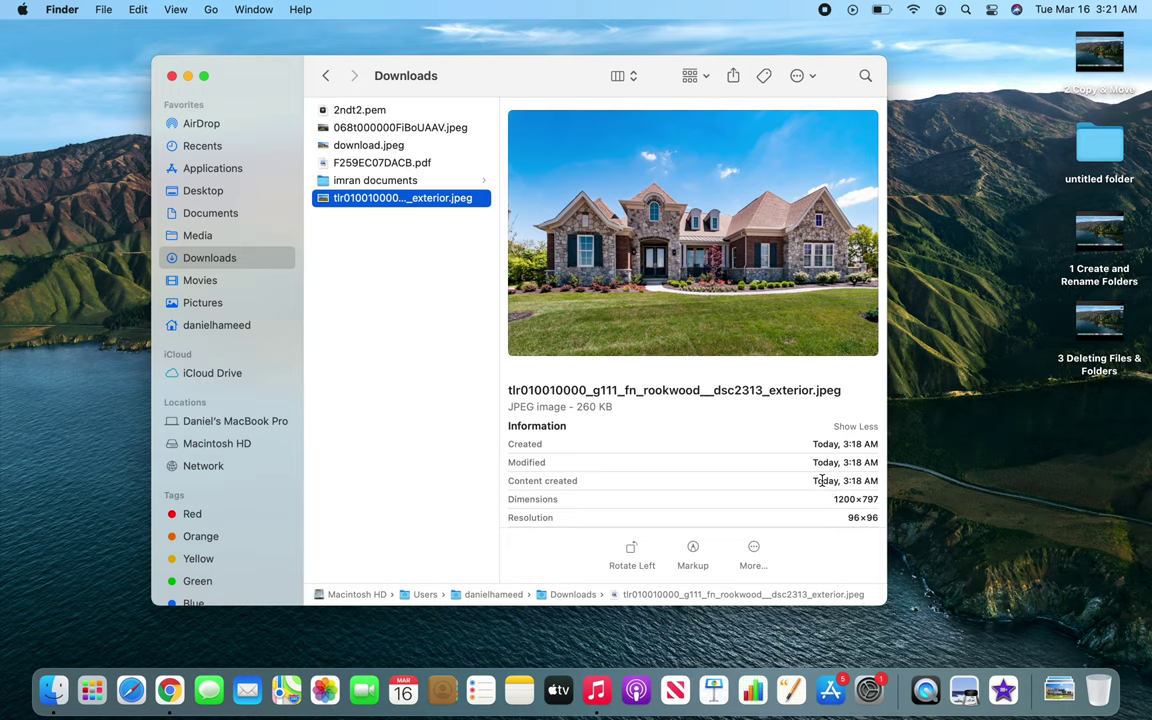
left_click(755, 547)
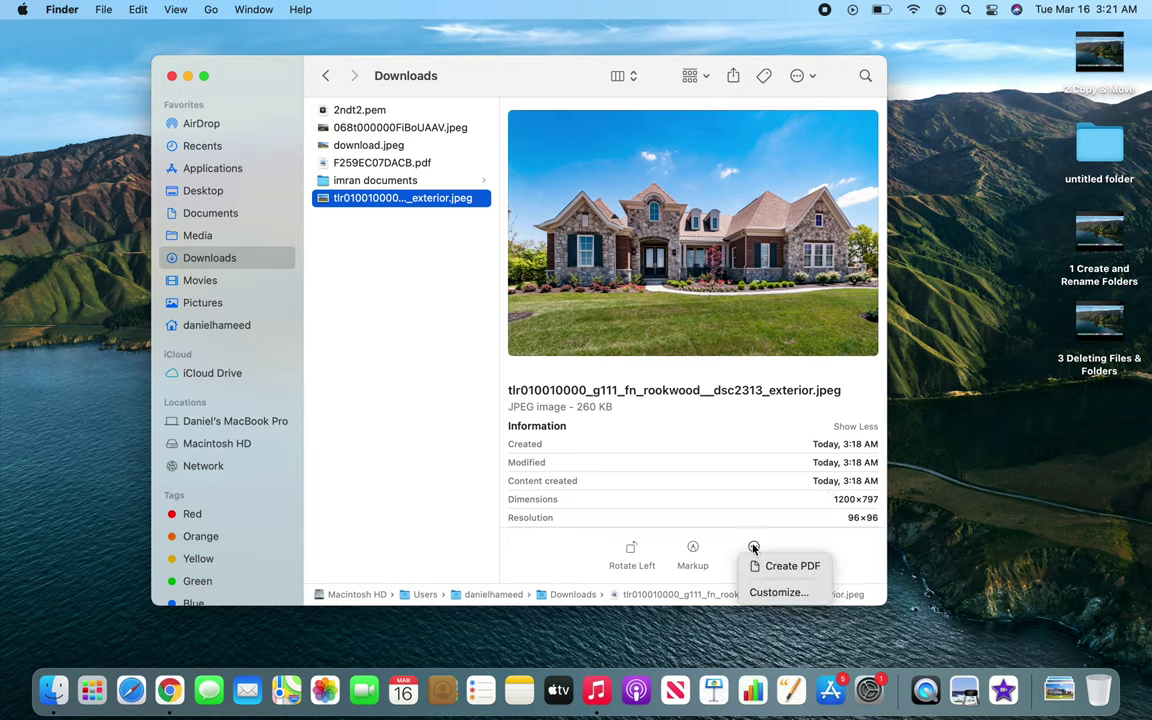
left_click(753, 547)
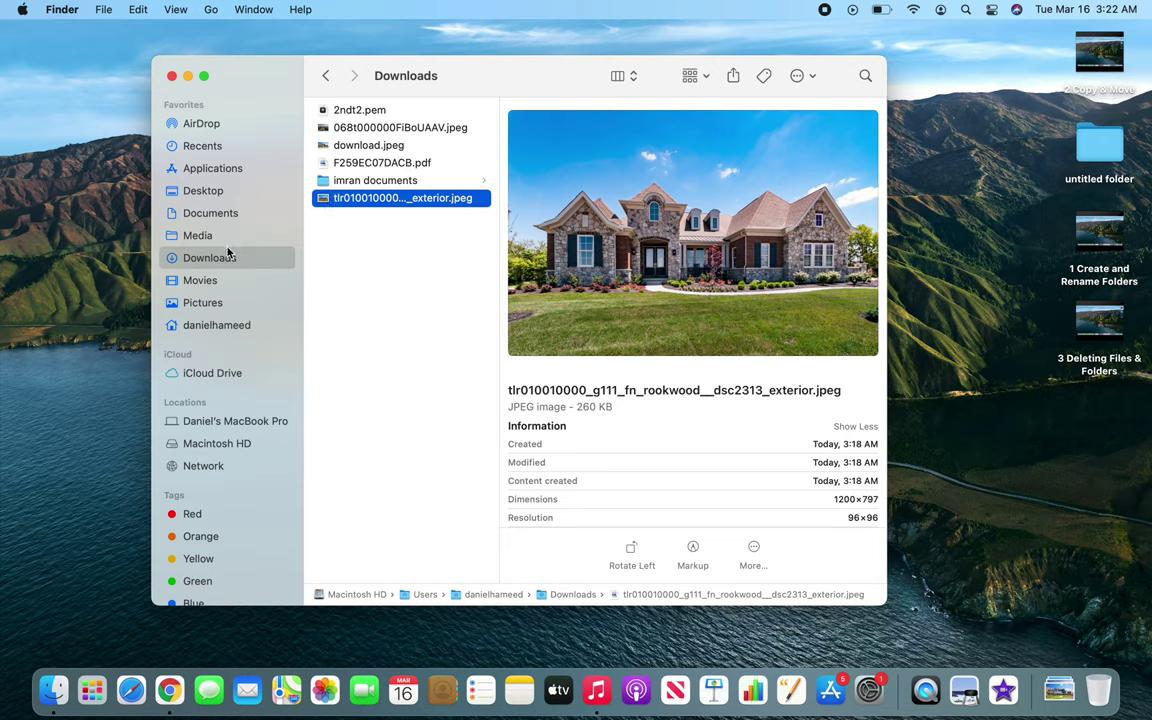
Open Get Info for the house exterior JPEG, confirm it opens with Preview by default, and close it.
left_click(136, 12)
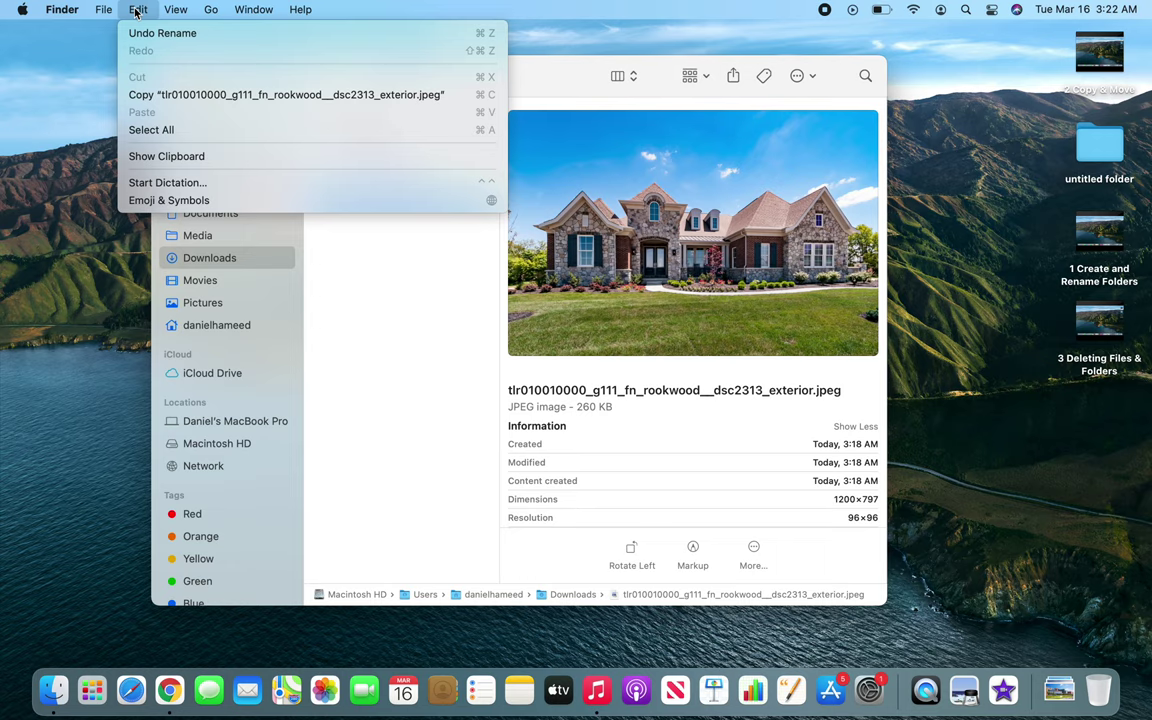
mouse_move(103, 9)
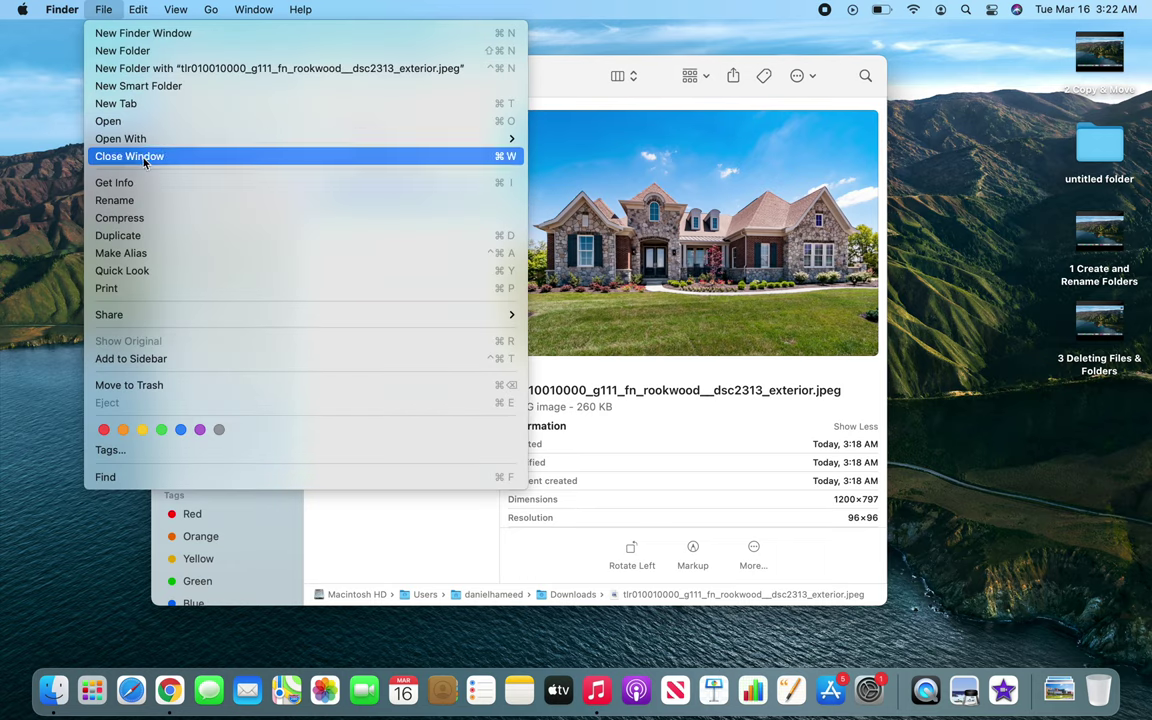
left_click(152, 182)
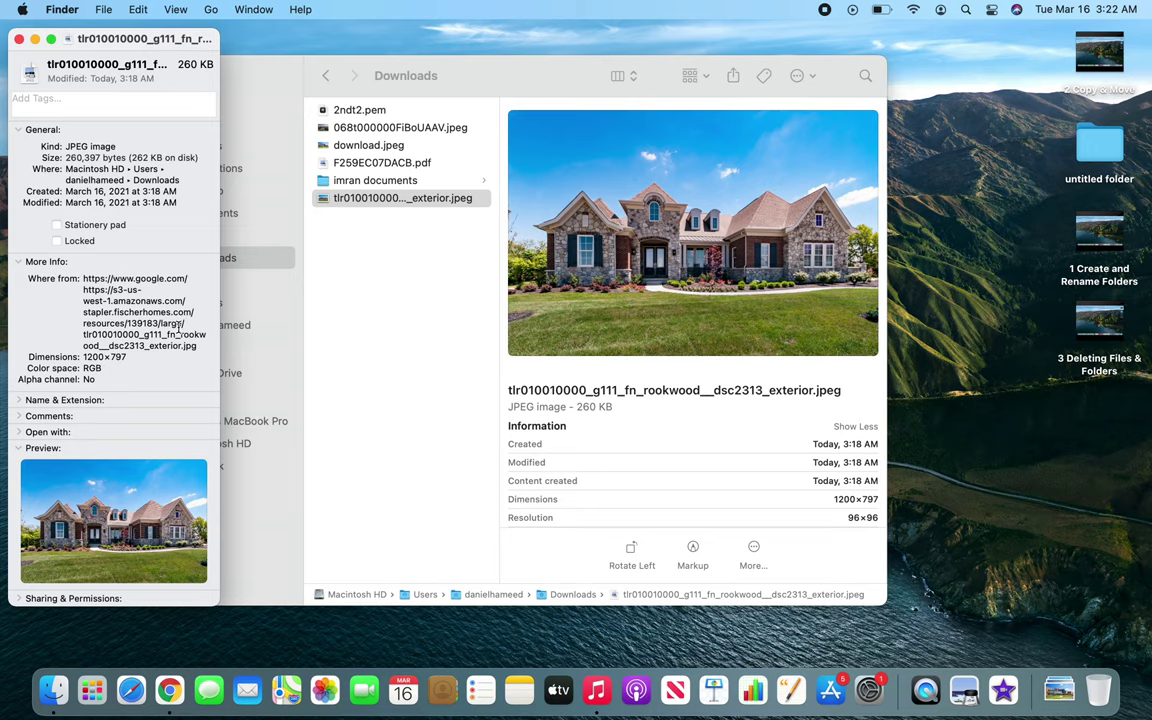
left_click(20, 401)
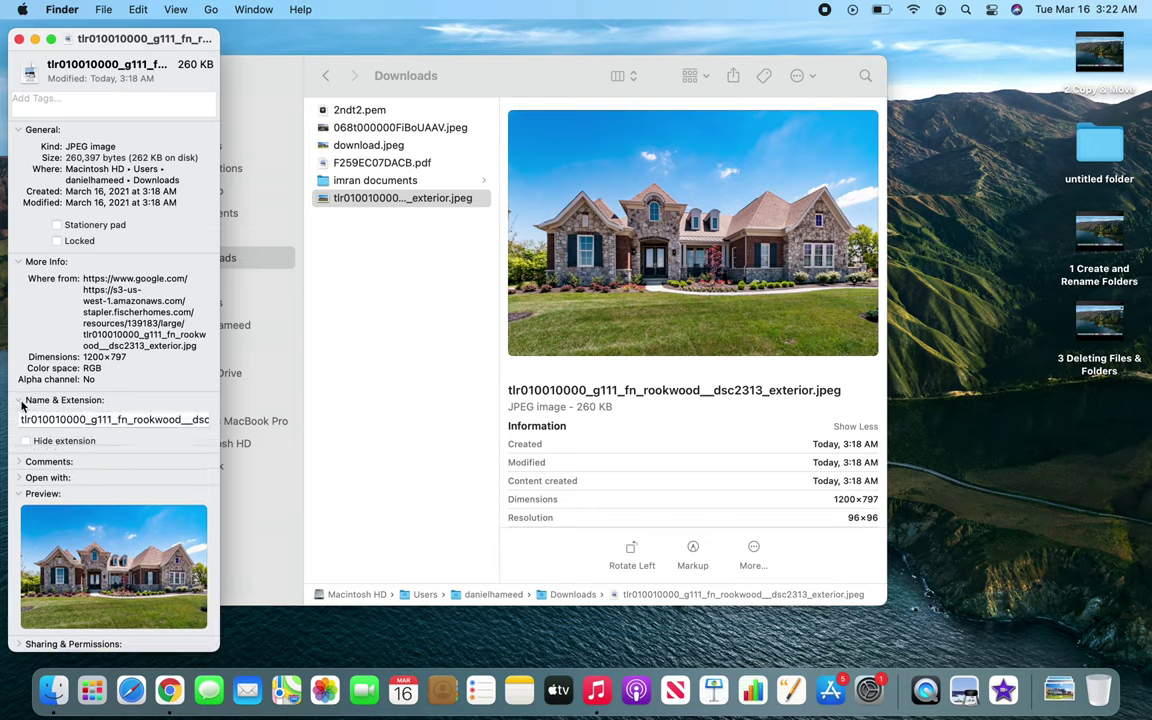
left_click(21, 479)
scroll(74, 400, "down", 2)
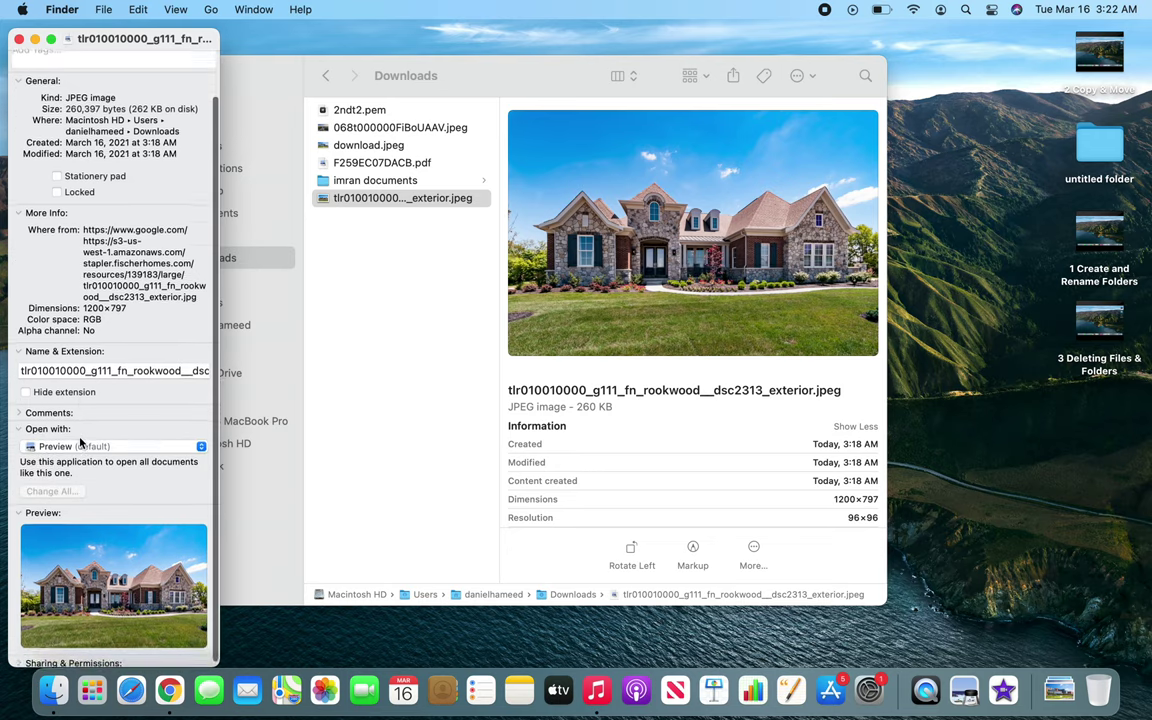
scroll(81, 442, "up", 2)
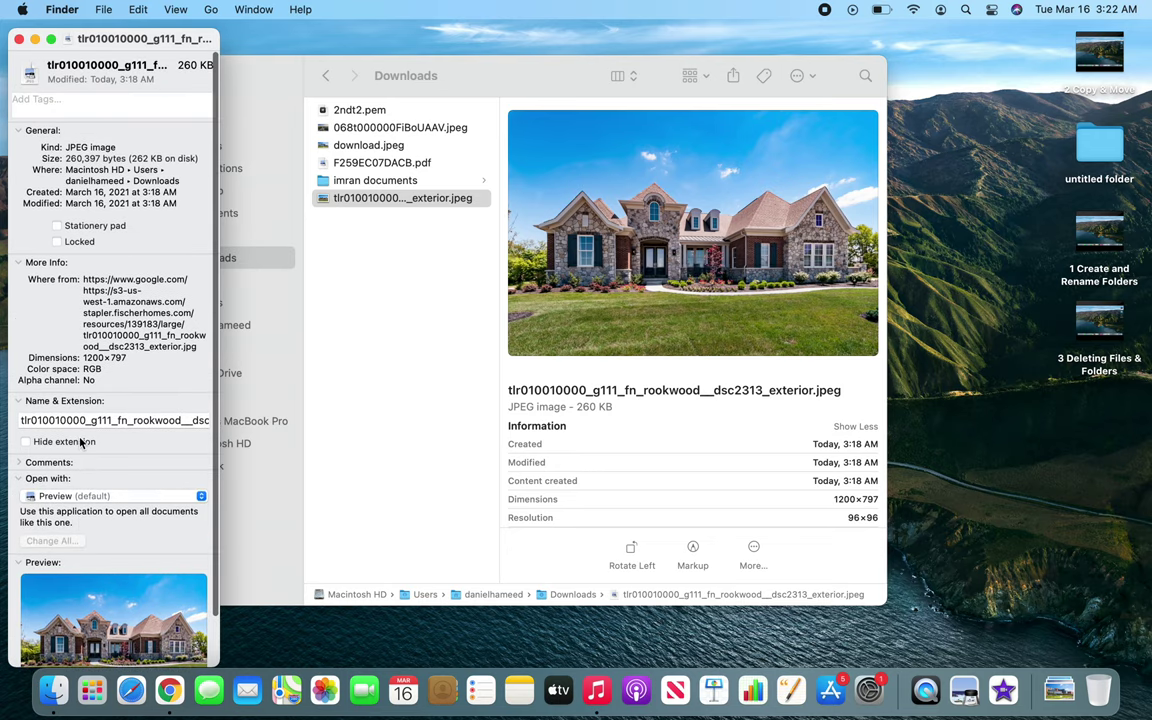
left_click(18, 40)
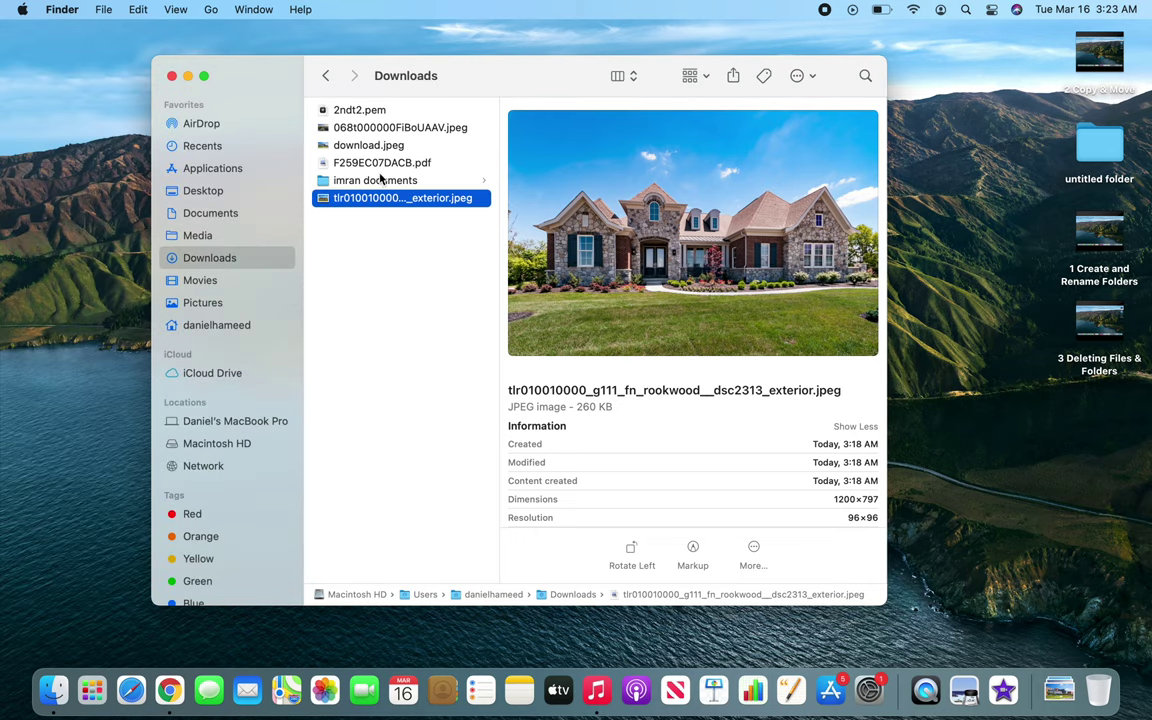
right_click(371, 165)
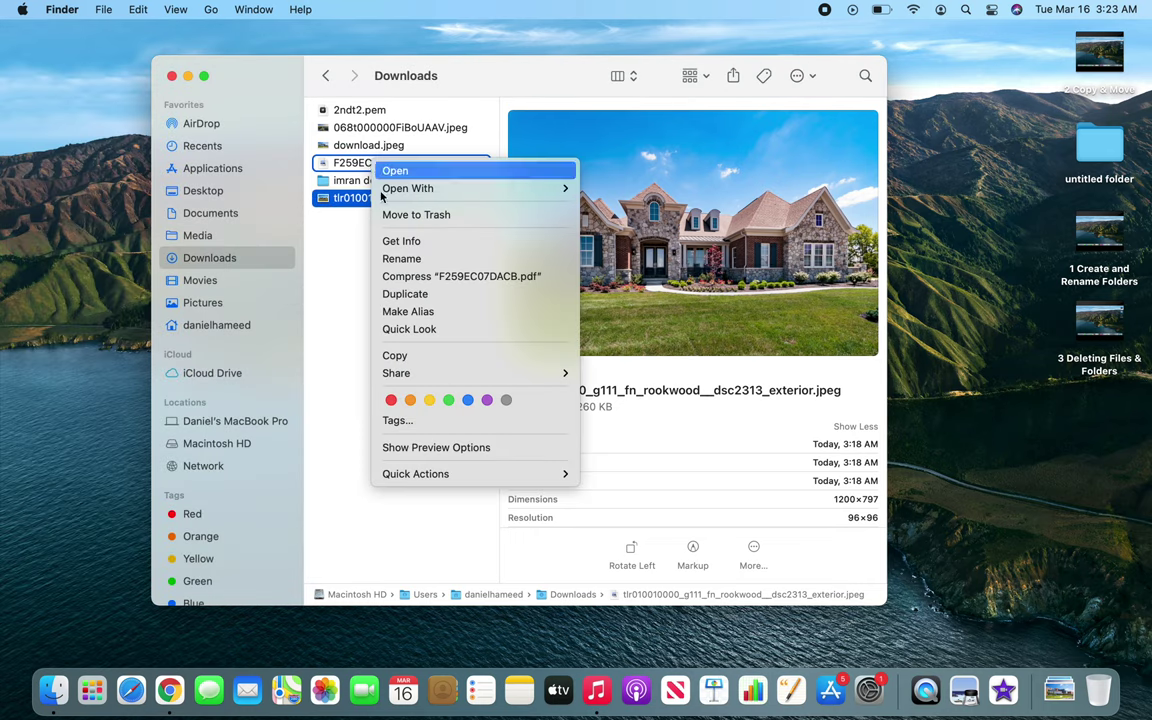
left_click(422, 250)
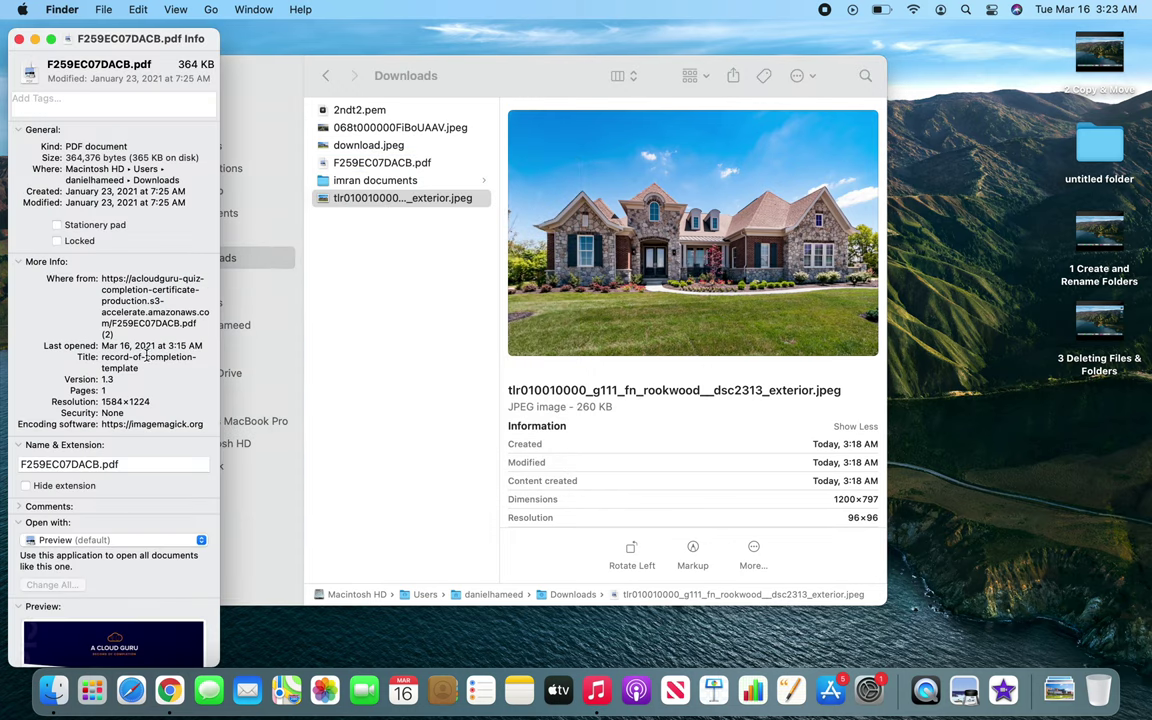
scroll(150, 355, "down", 3)
scroll(150, 355, "up", 3)
left_click(19, 39)
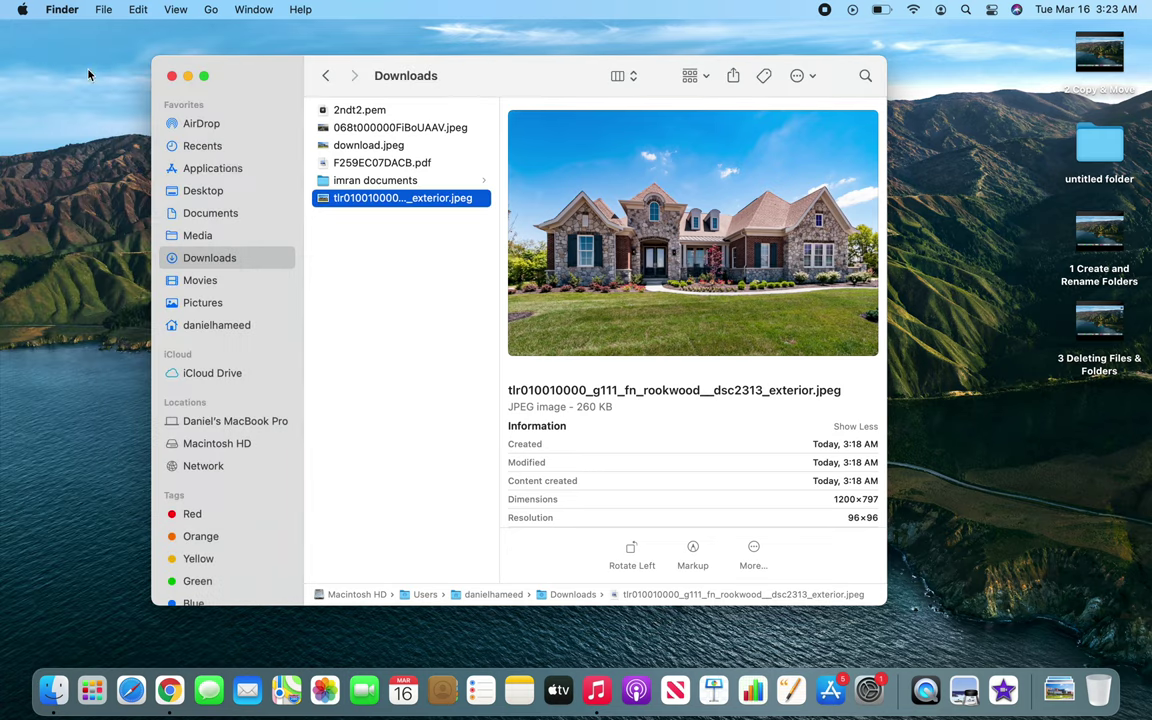
right_click(381, 146)
left_click(420, 224)
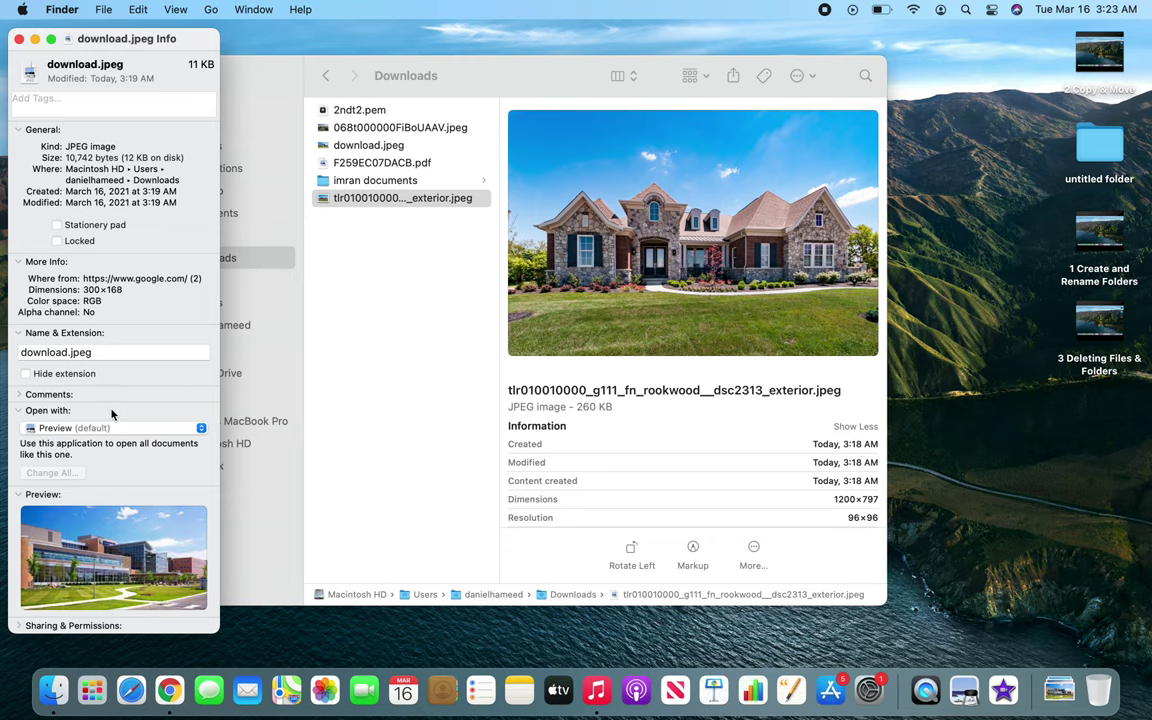
left_click(19, 39)
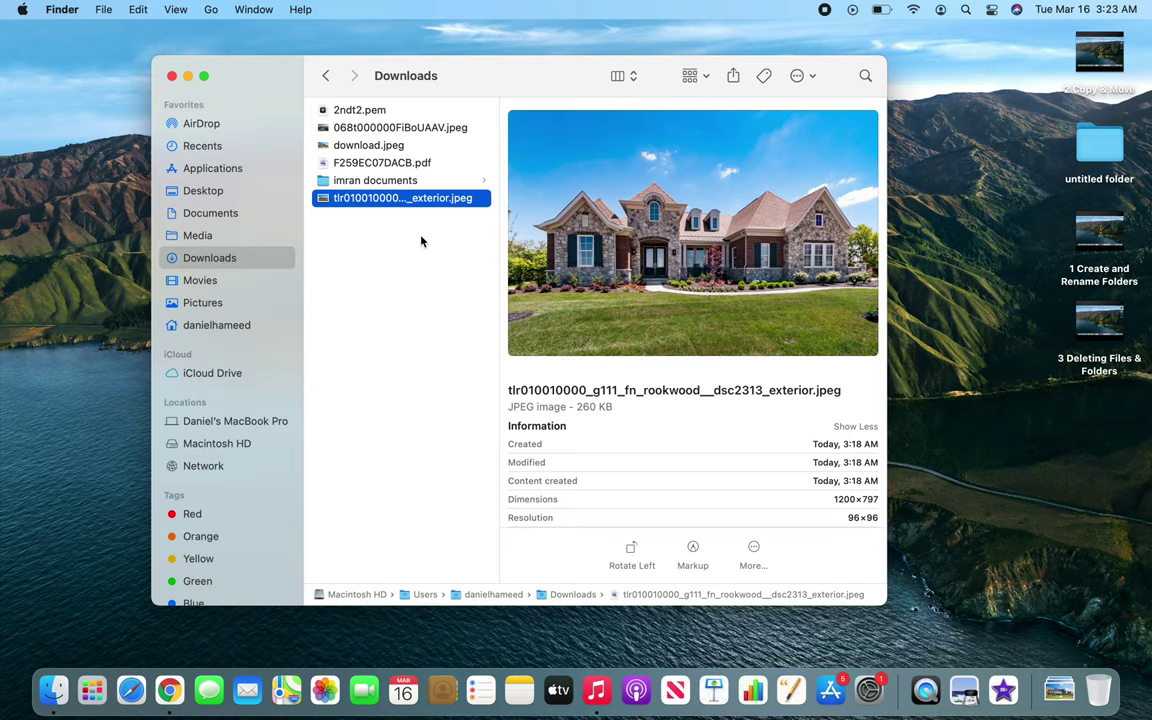
key("space")
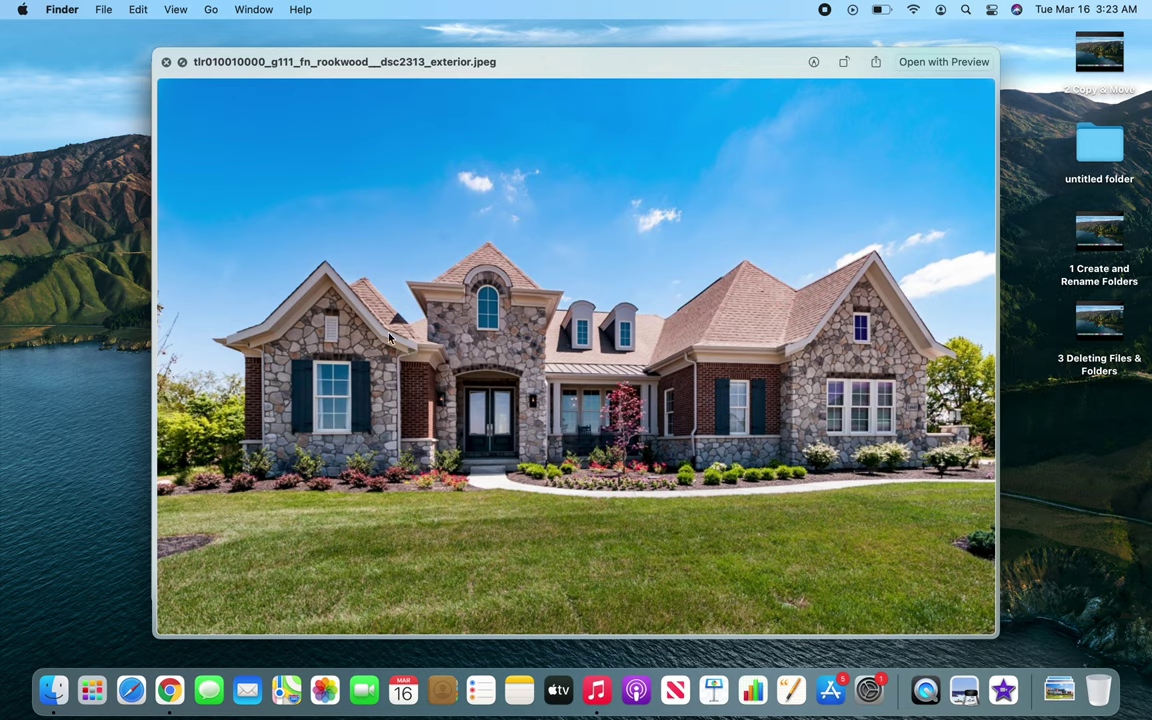
left_click(167, 63)
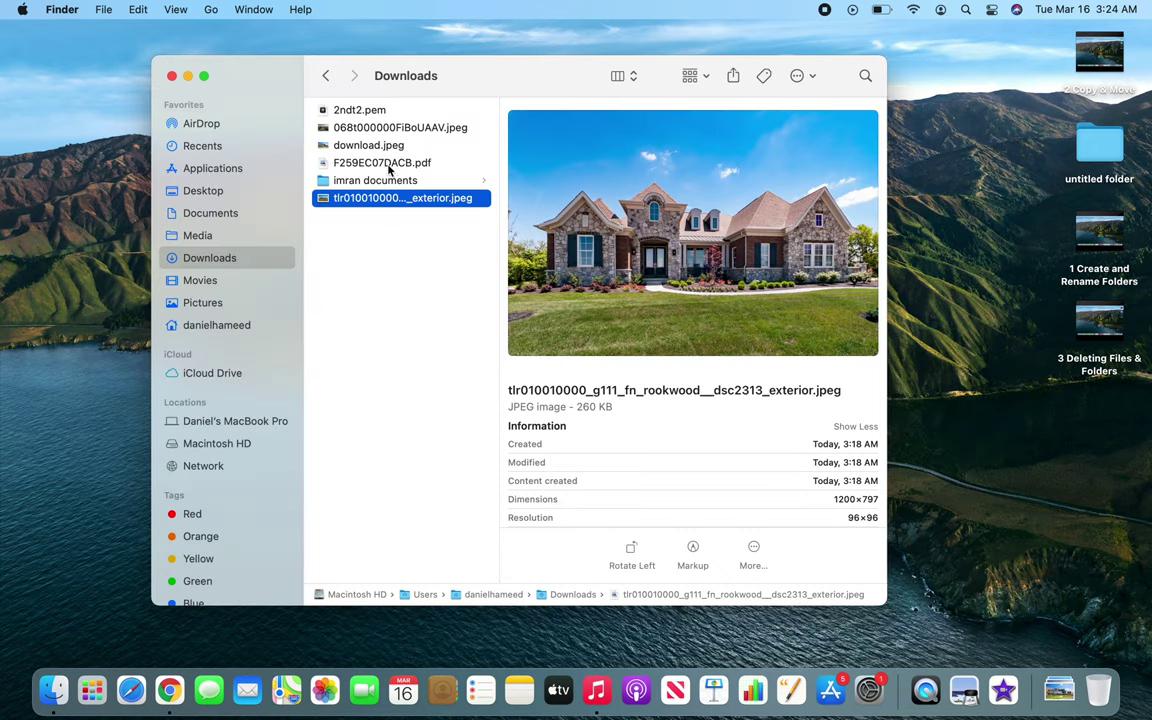
Quick Look download.jpeg, 068t000000FiBoUAAV.jpeg and the house photo together, stepping through each.
left_click(378, 148, "super")
left_click(389, 130, "super")
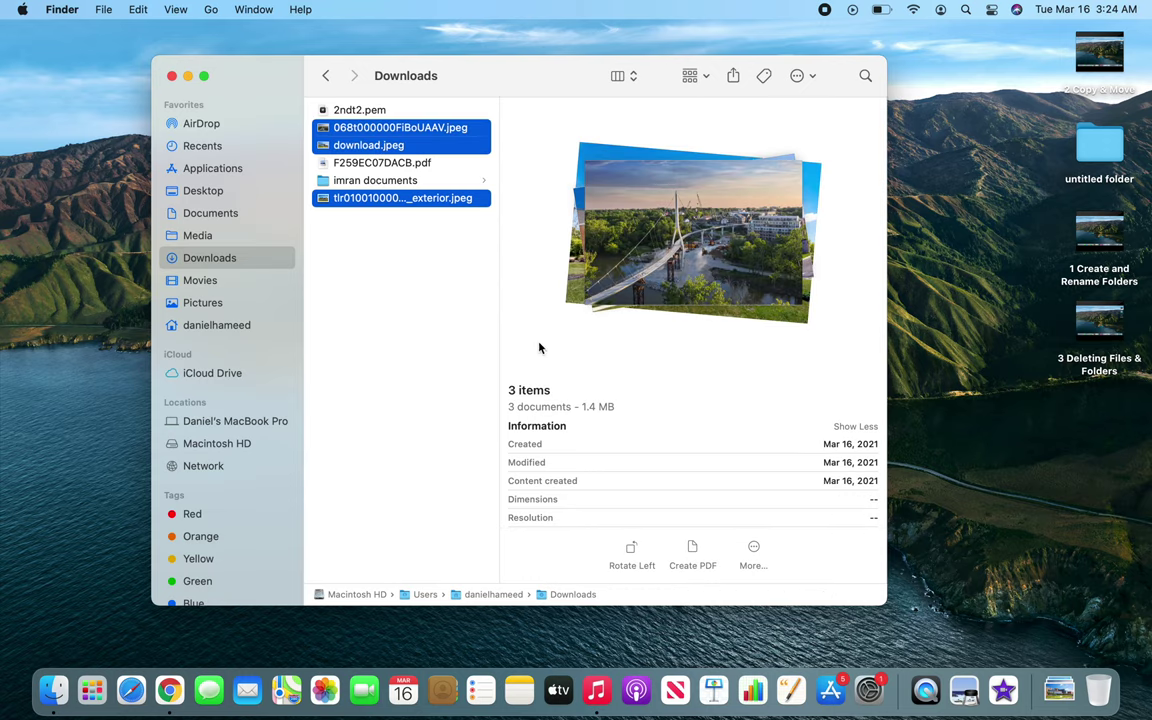
key("space")
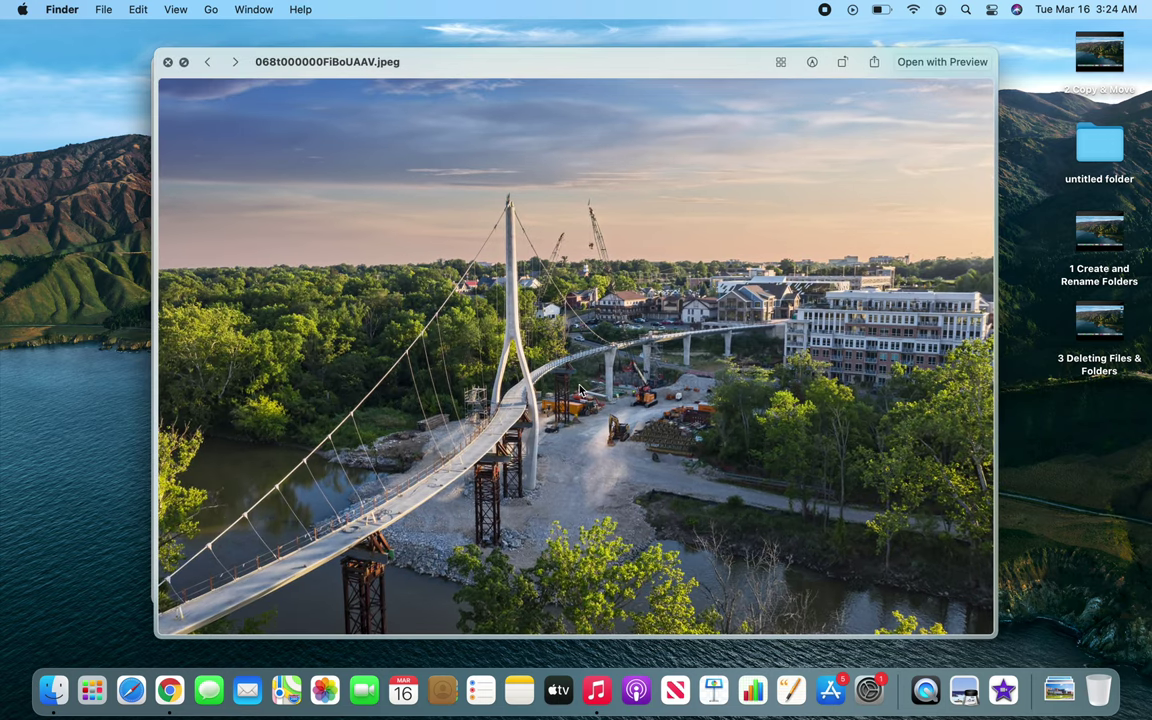
left_click(237, 62)
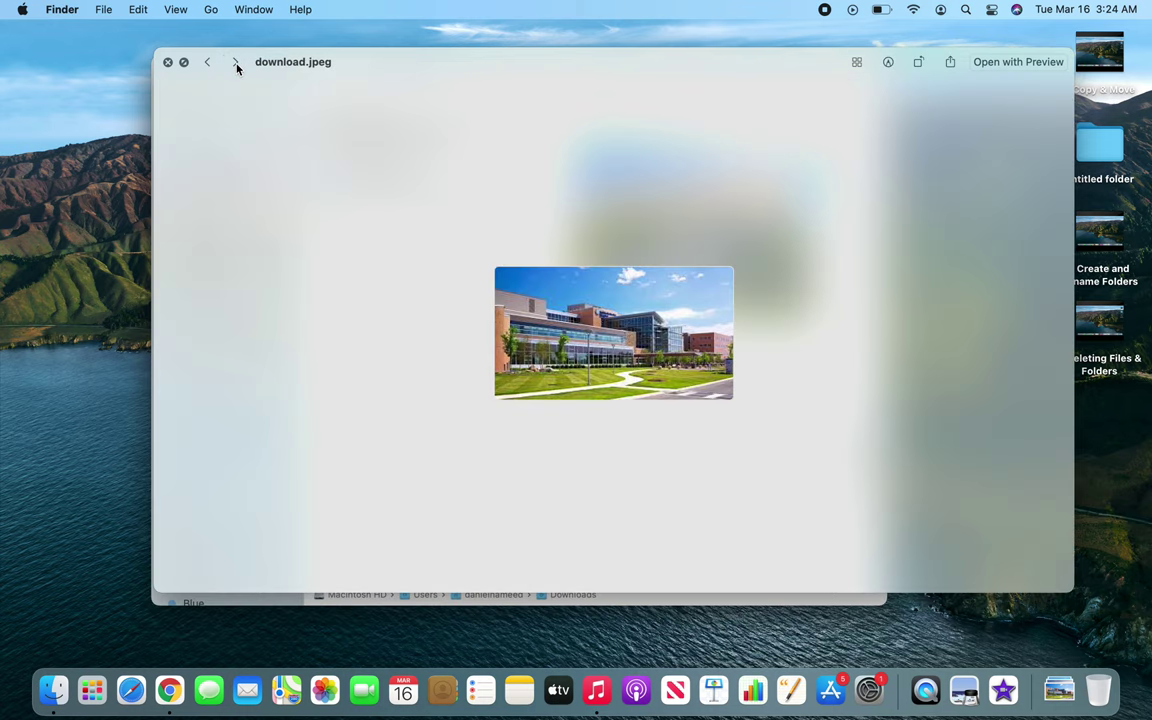
left_click(237, 62)
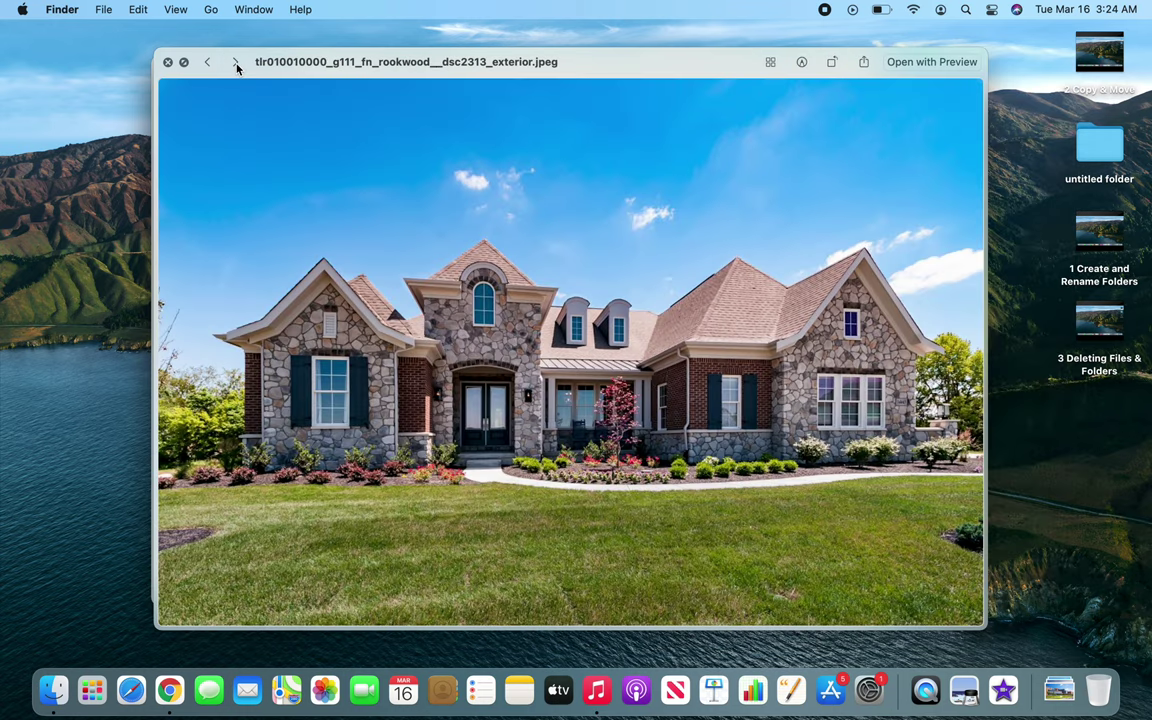
Open the house and bridge photos from the Index Sheet grid, then close Quick Look.
left_click(770, 63)
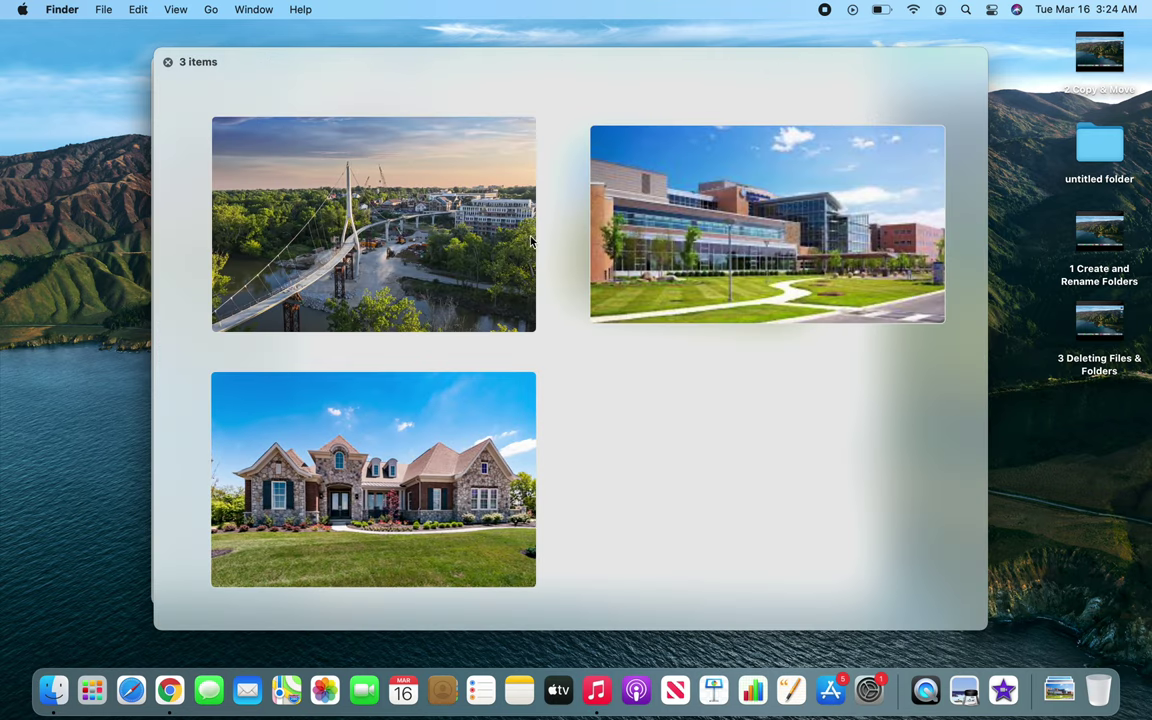
left_click(470, 415)
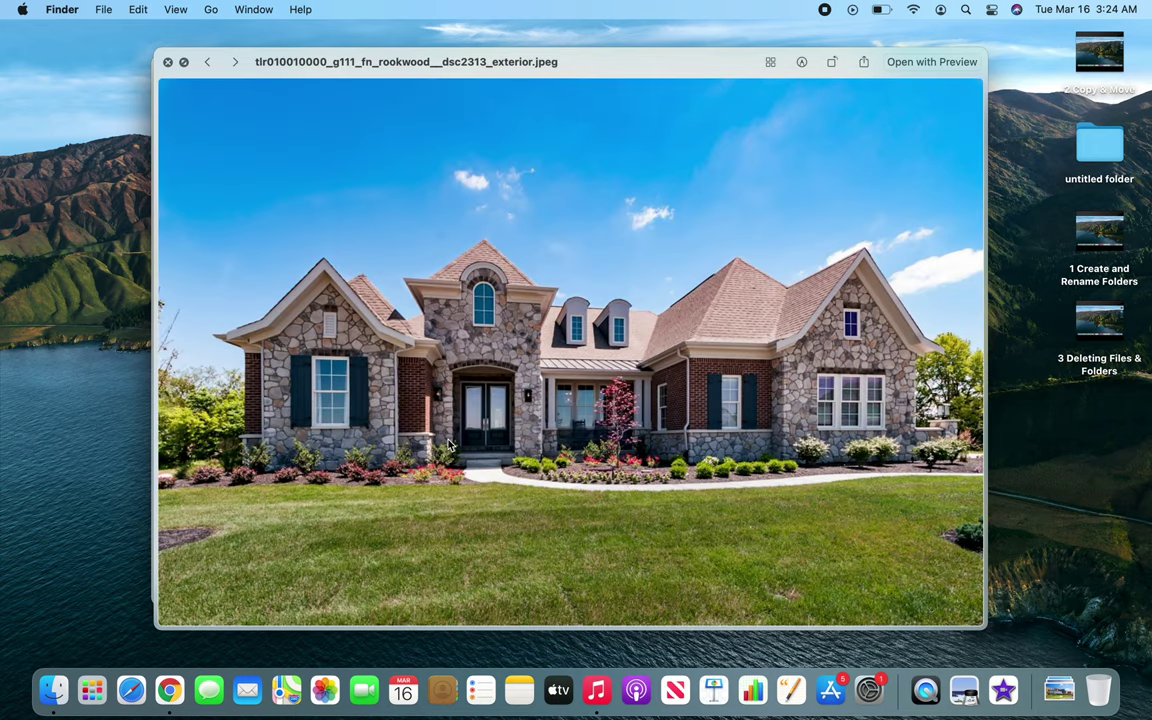
left_click(769, 64)
left_click(465, 240)
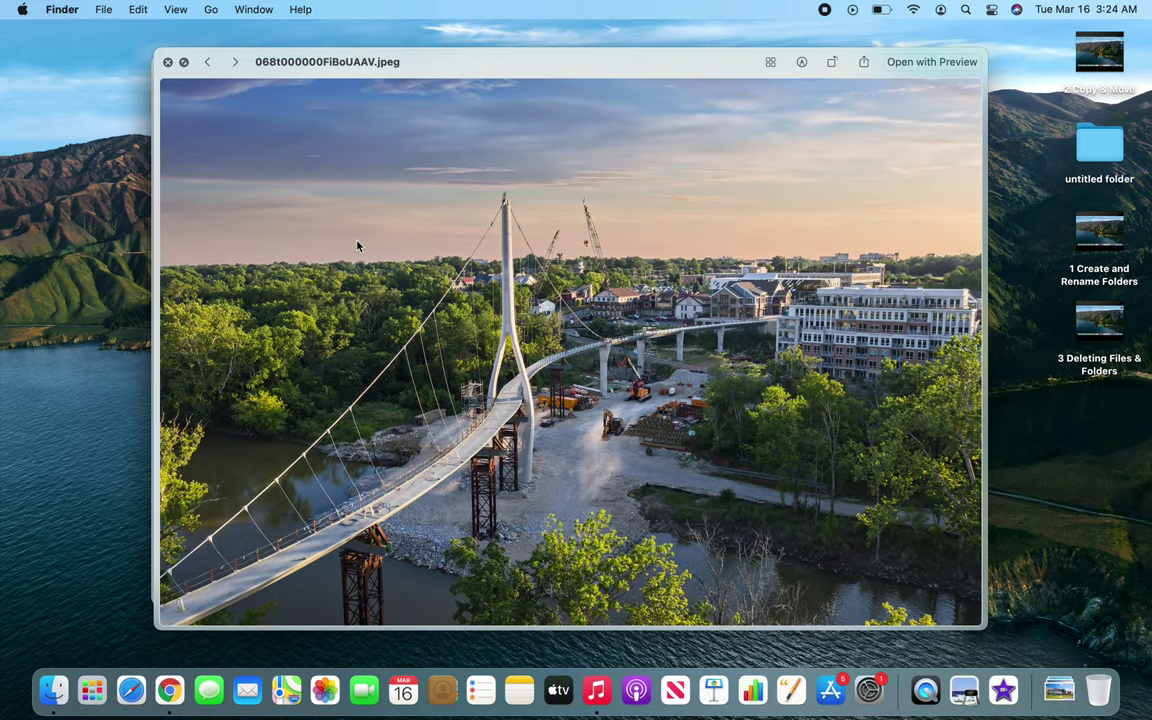
left_click(168, 62)
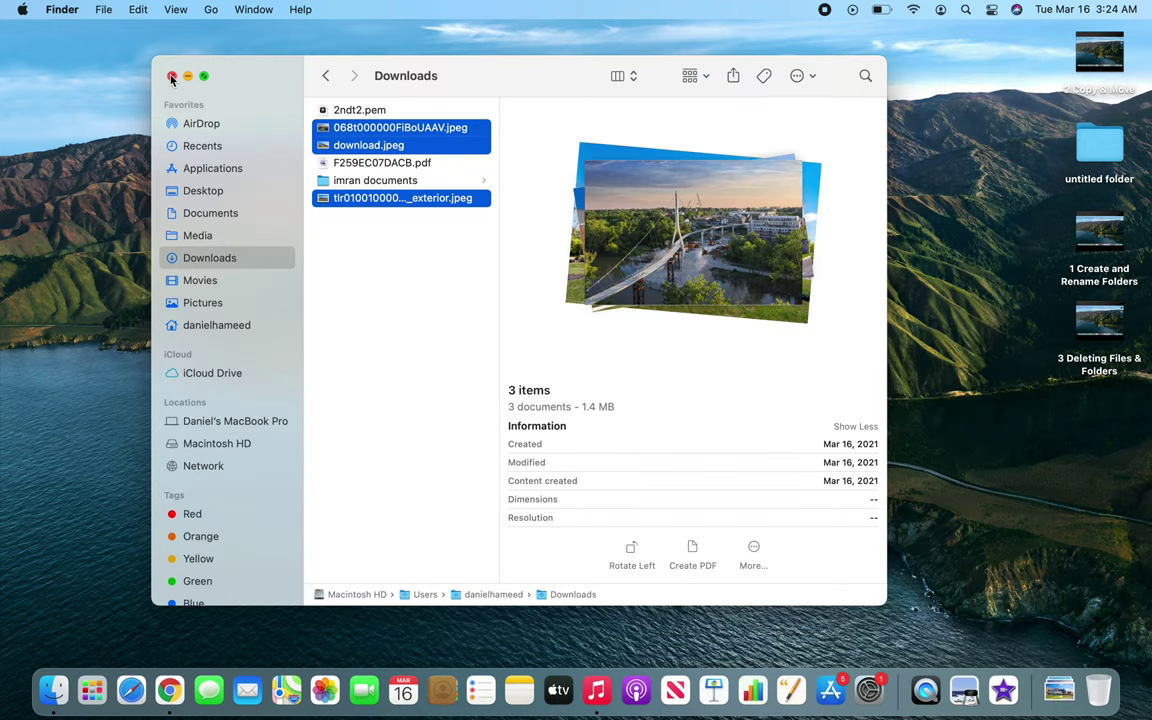